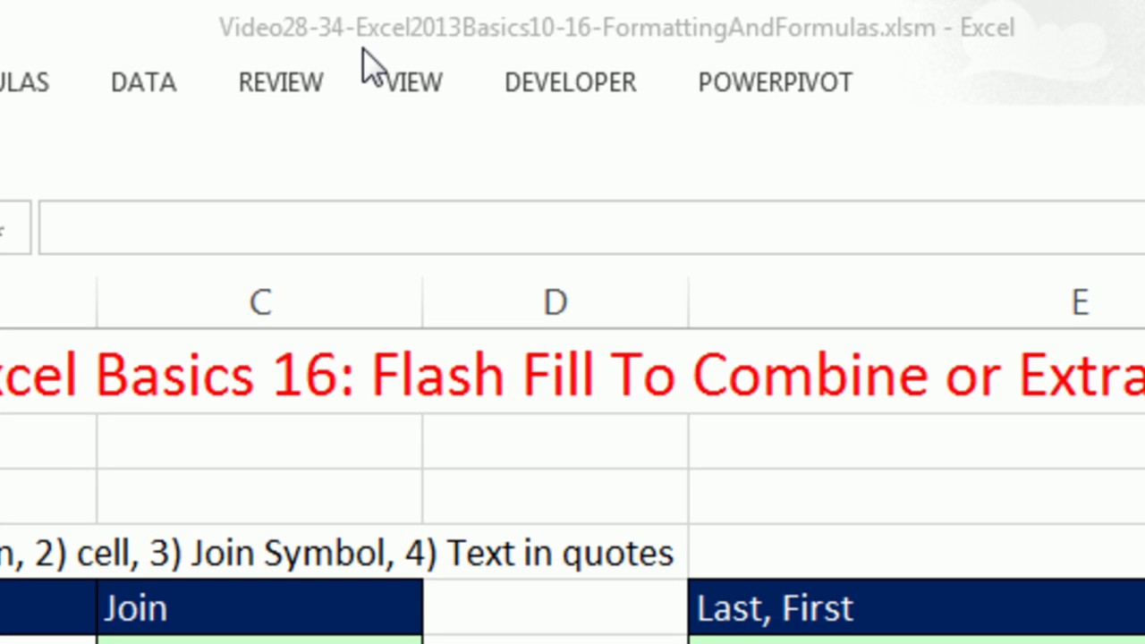
pyautogui.click(364, 49)
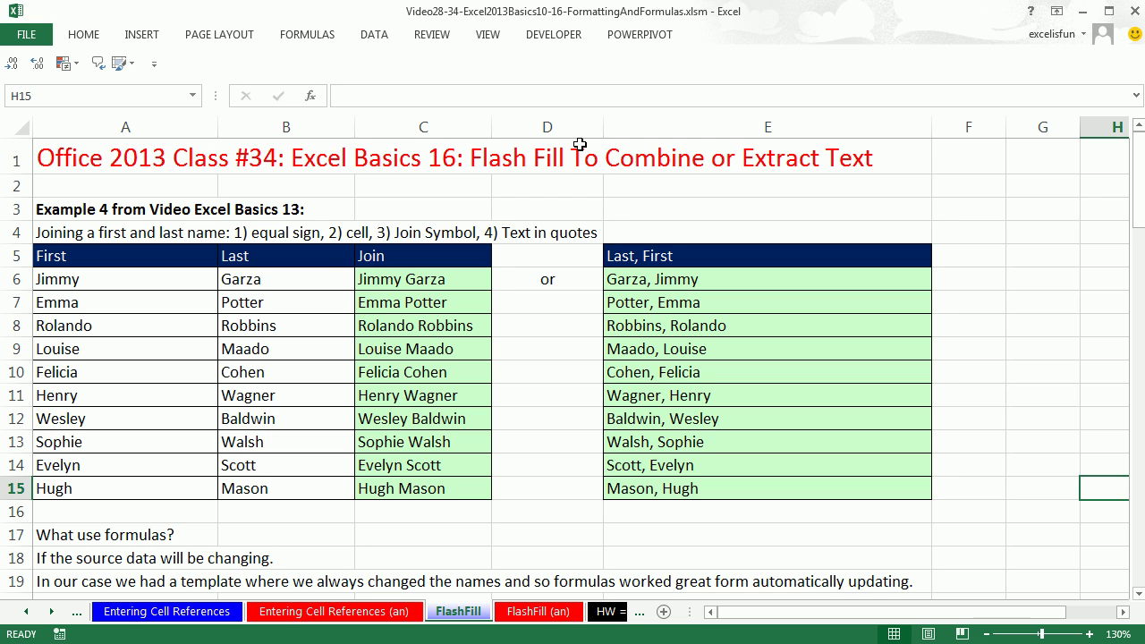
pyautogui.doubleClick(431, 280)
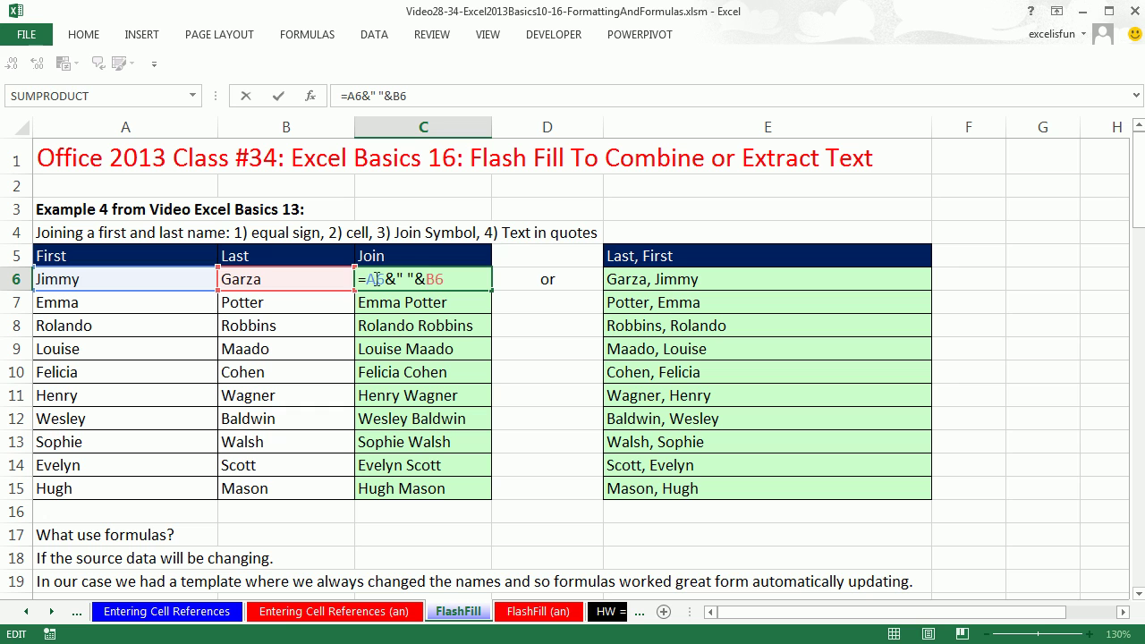
pyautogui.press('Escape')
pyautogui.doubleClick(653, 284)
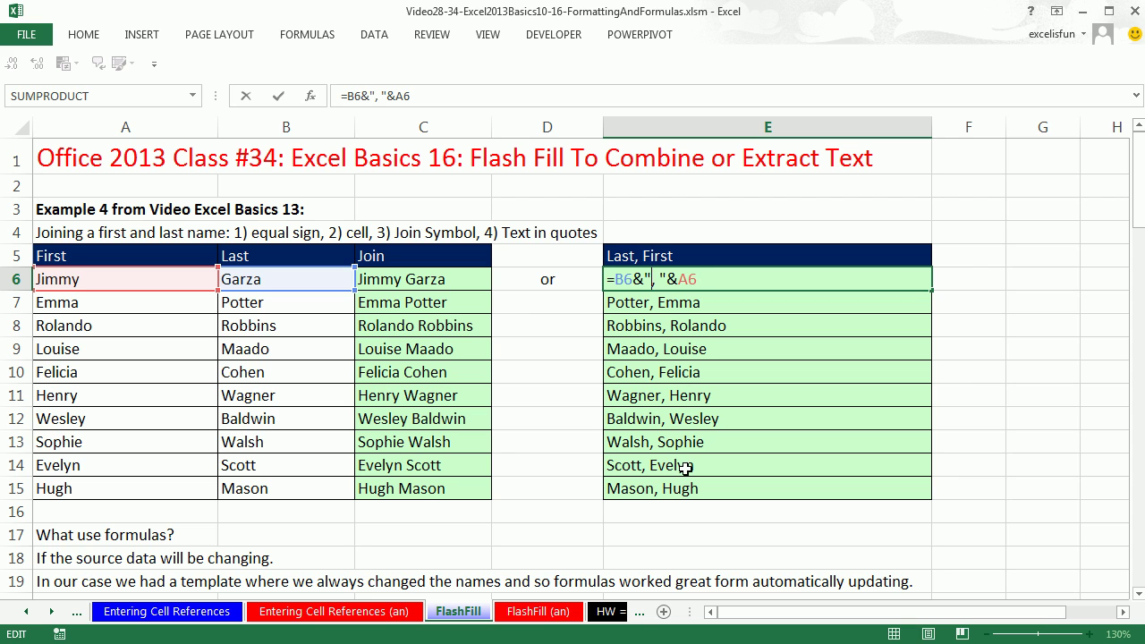
pyautogui.hotkey('ctrl', 'Return')
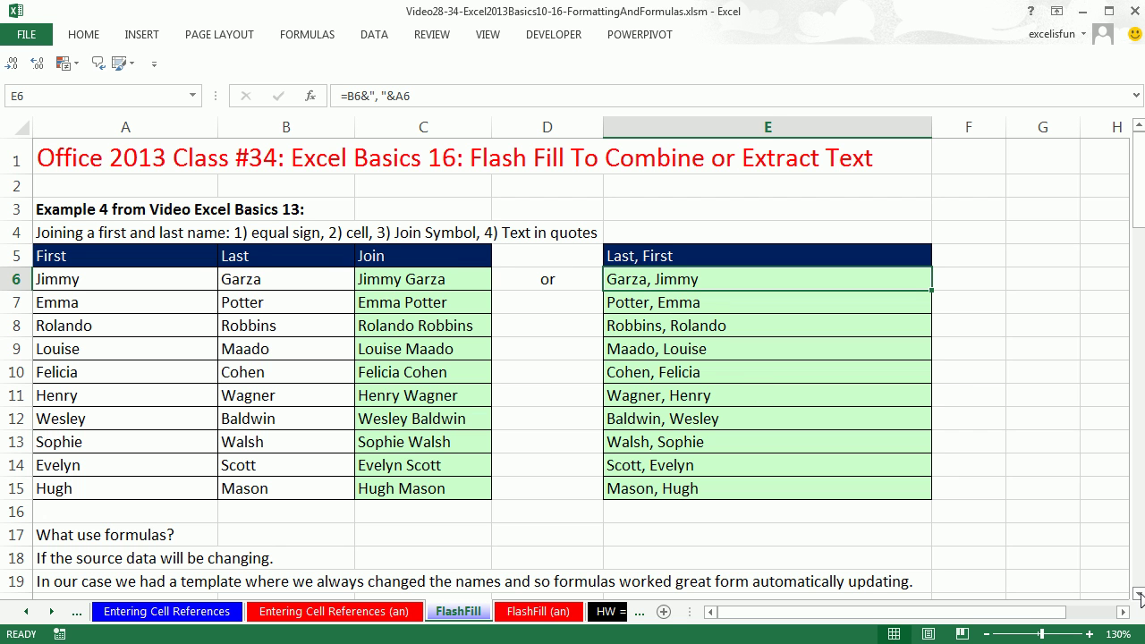
pyautogui.scroll(-4, 1141, 598)
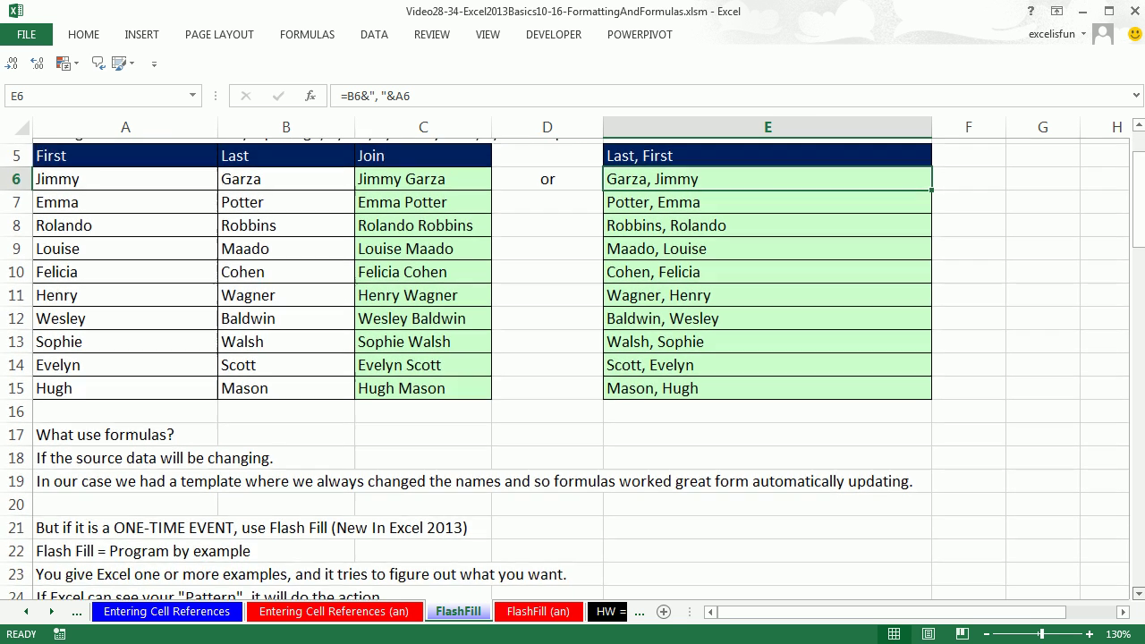
pyautogui.scroll(-3, 1140, 598)
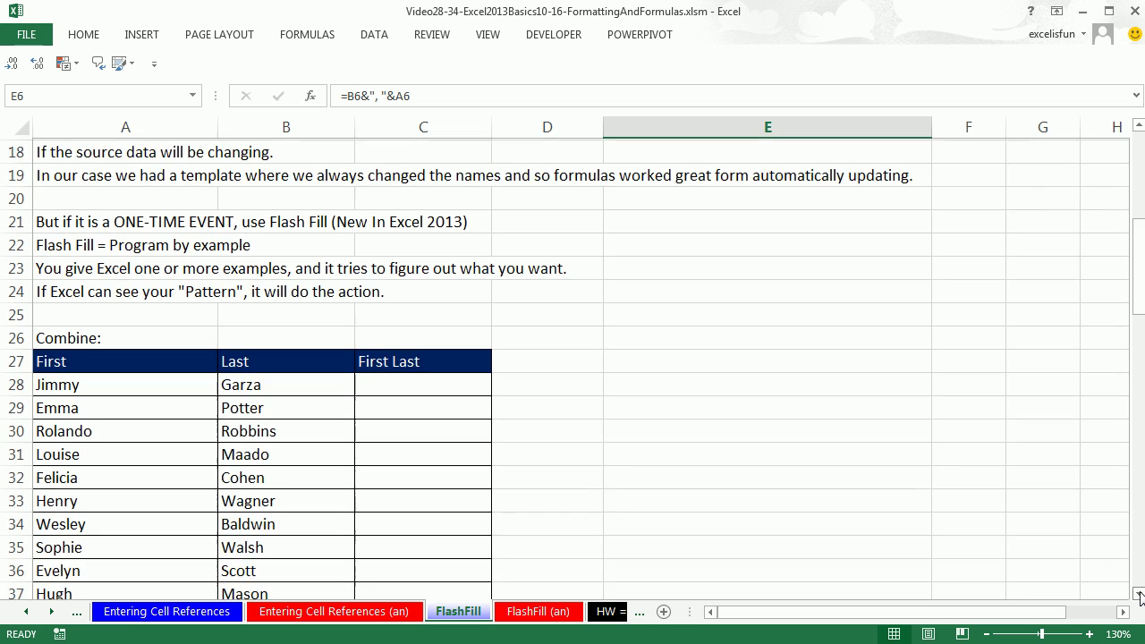
pyautogui.click(1140, 594)
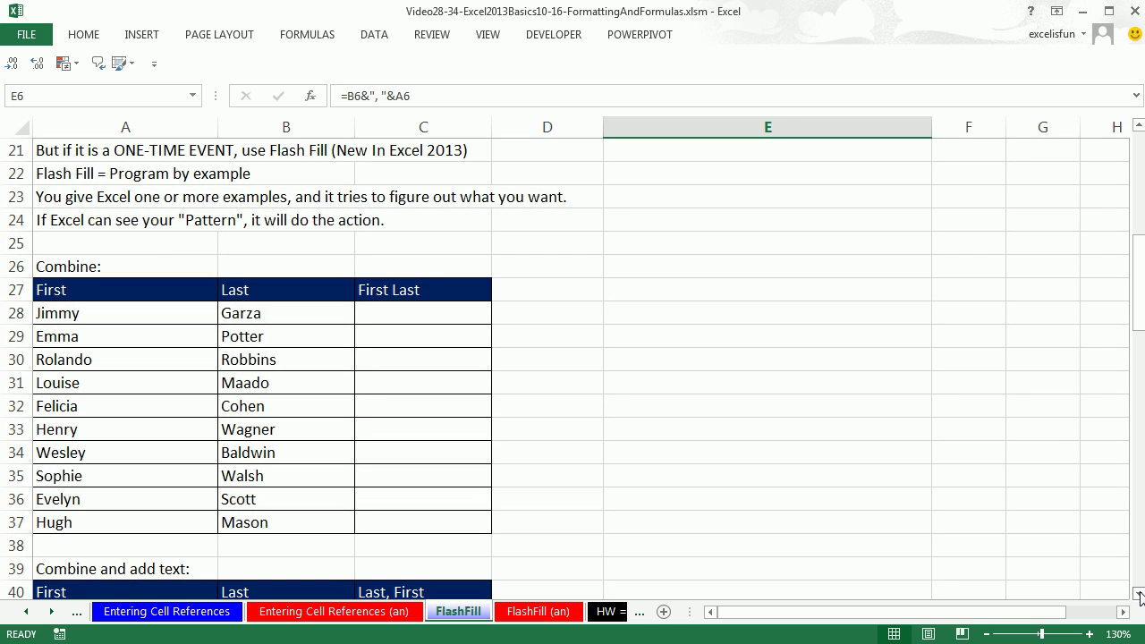
pyautogui.scroll(-1, 1140, 594)
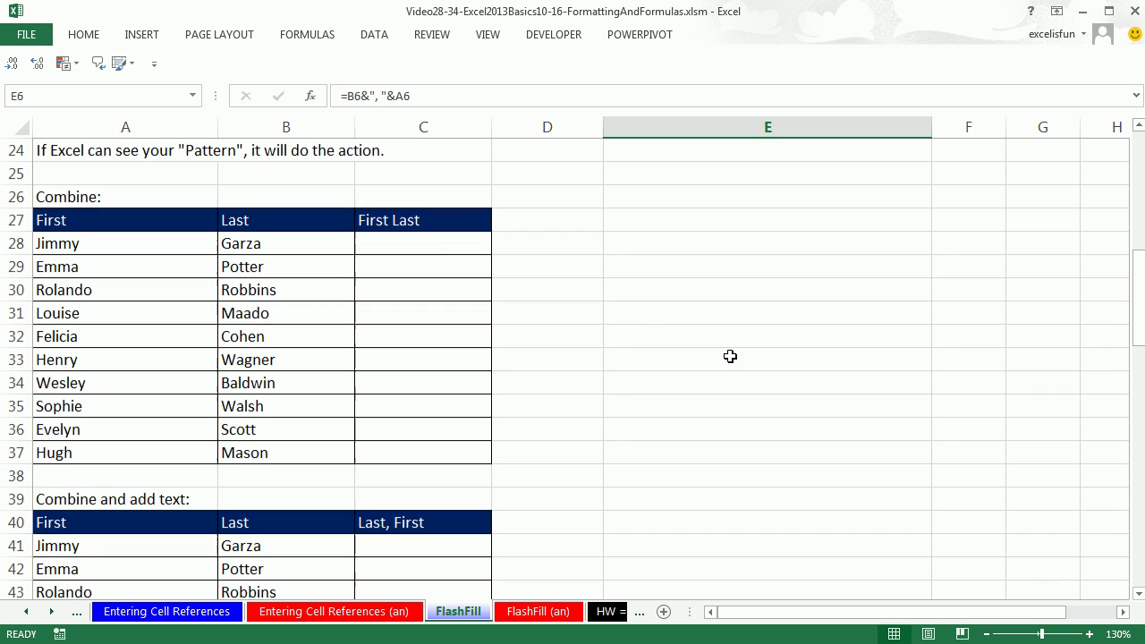
pyautogui.click(437, 250)
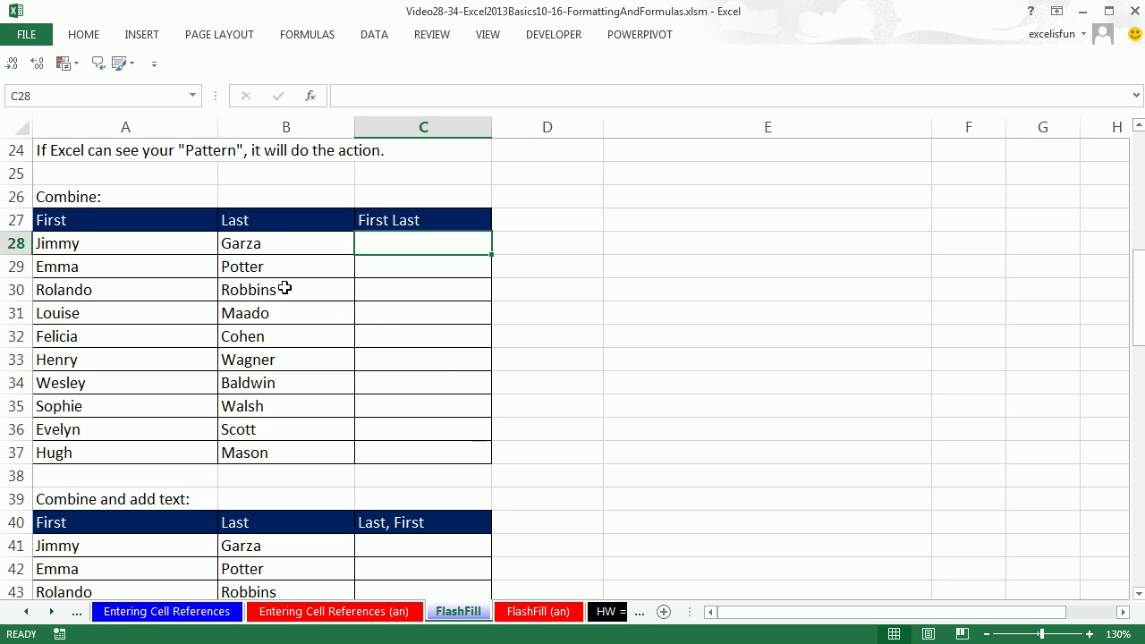
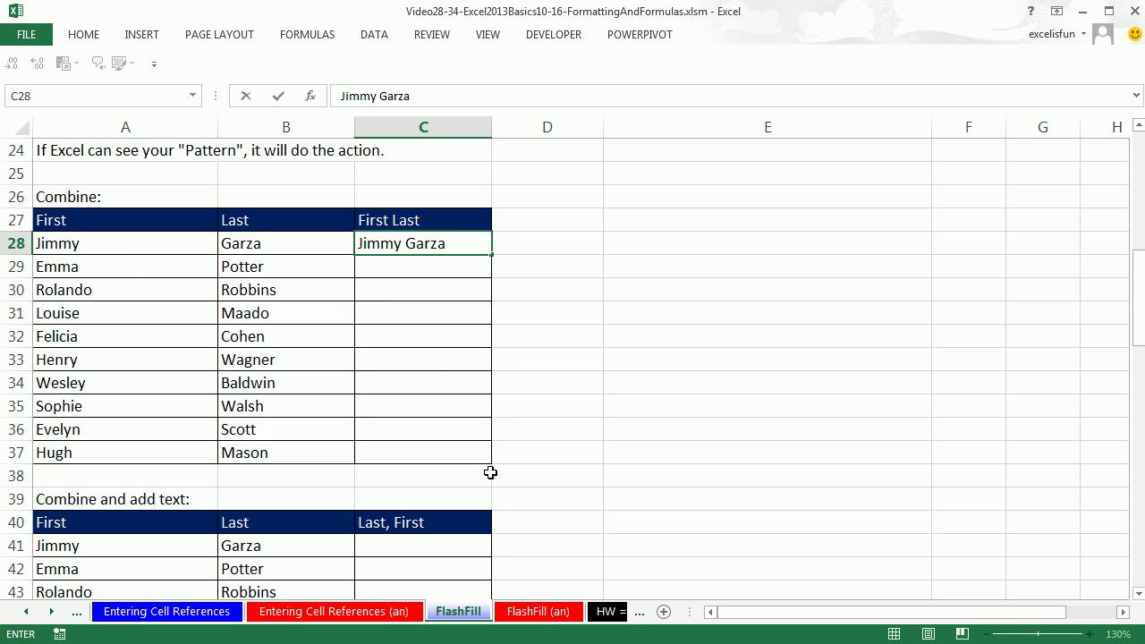
pyautogui.press('Return')
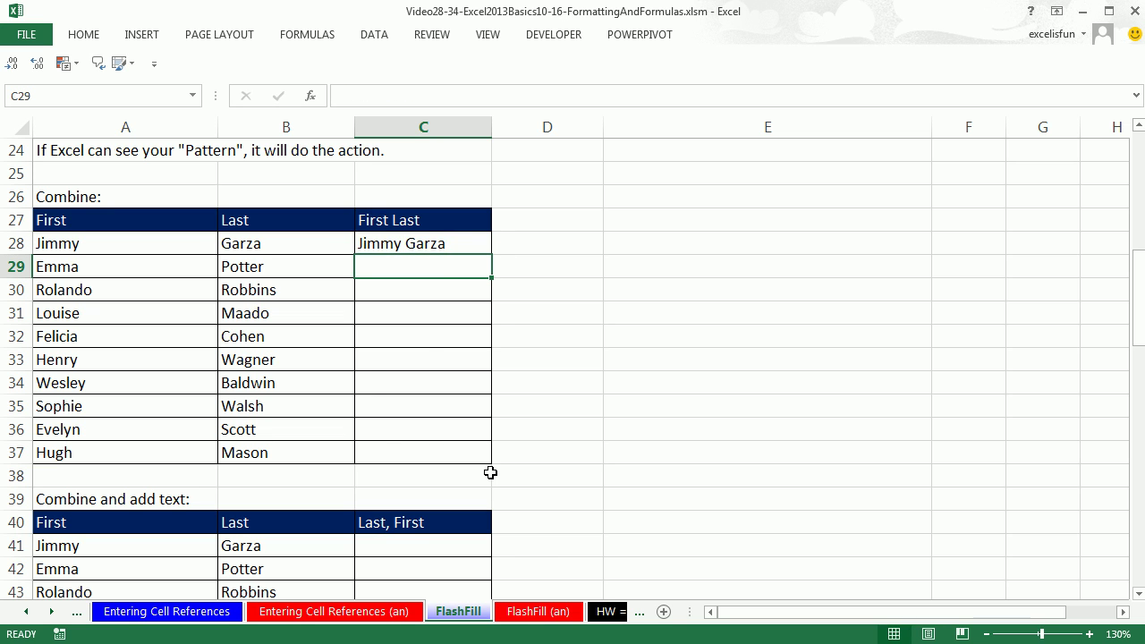
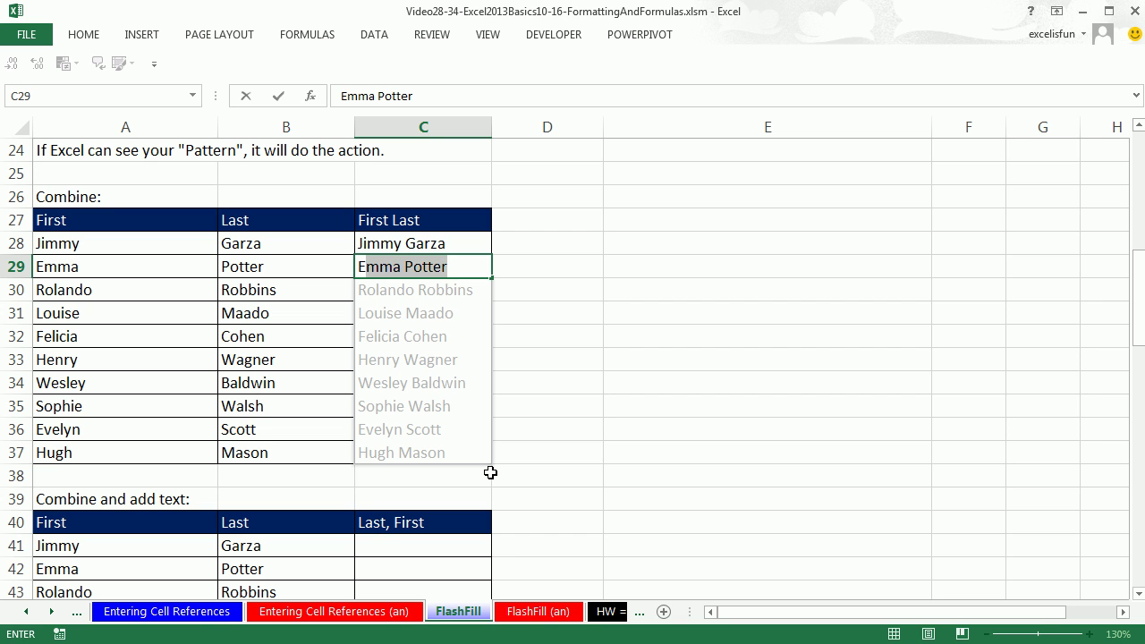
pyautogui.press('Return')
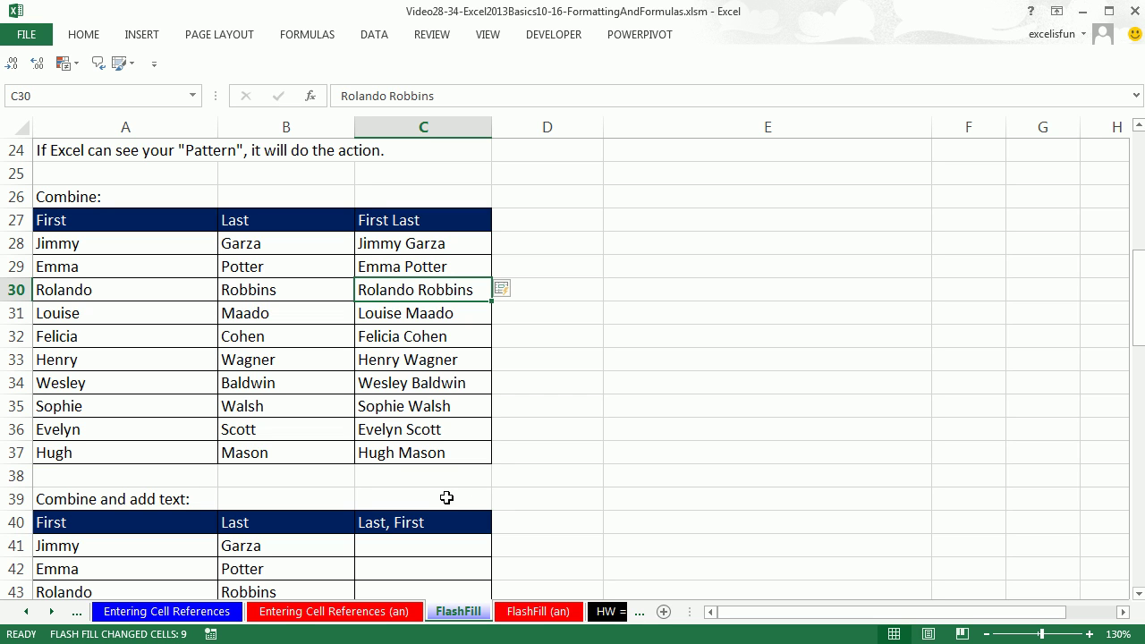
pyautogui.click(1139, 594)
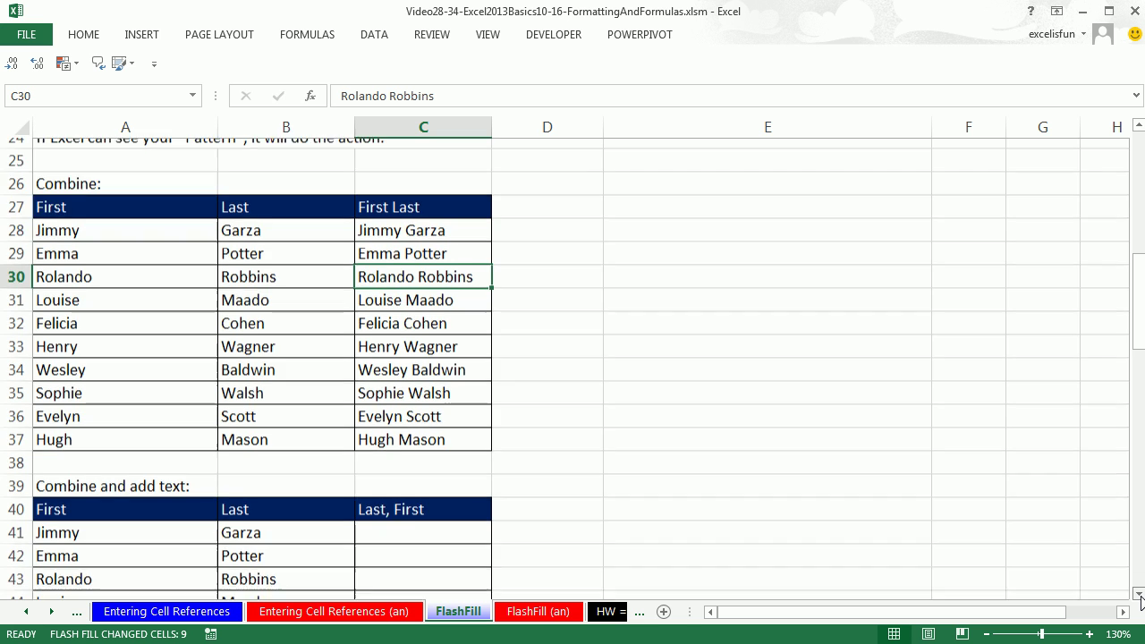
pyautogui.click(1138, 593)
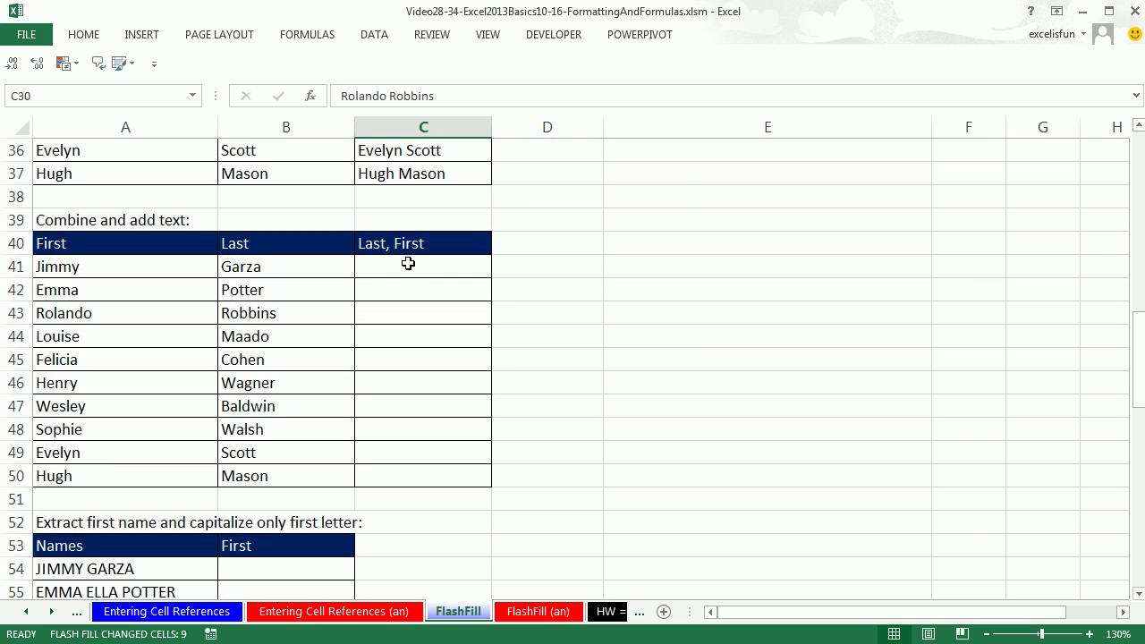
pyautogui.click(411, 266)
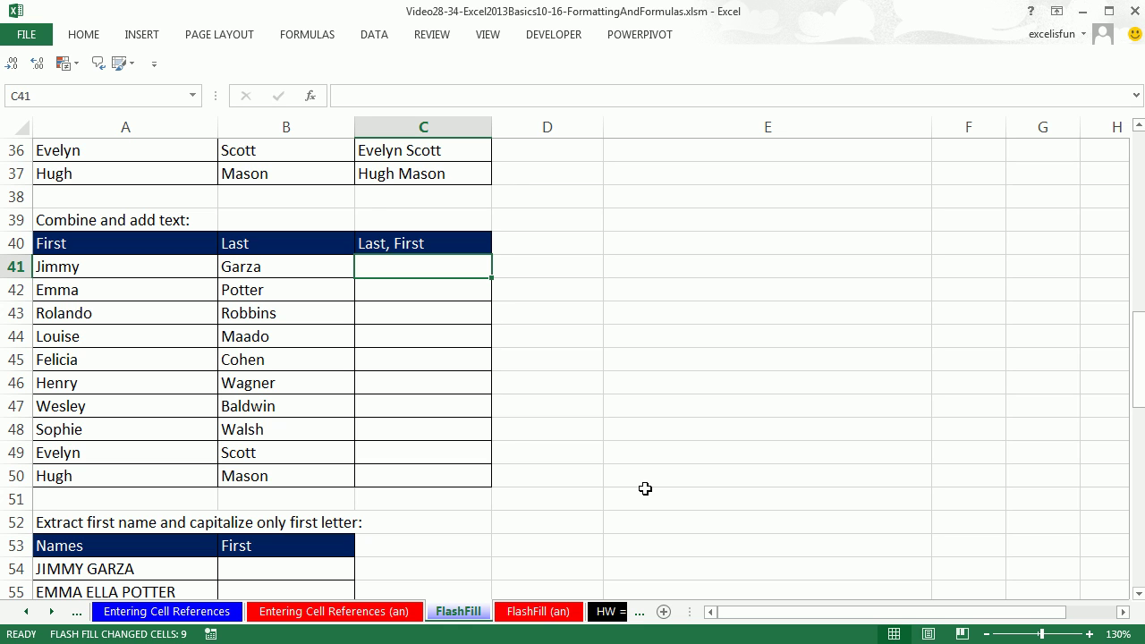
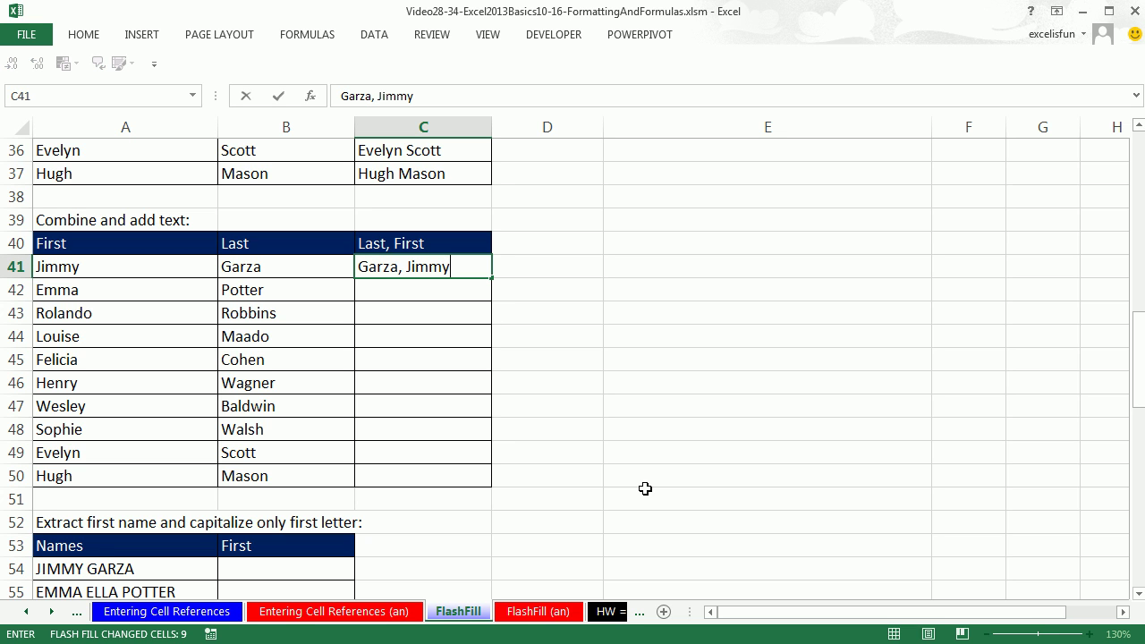
pyautogui.press('Return')
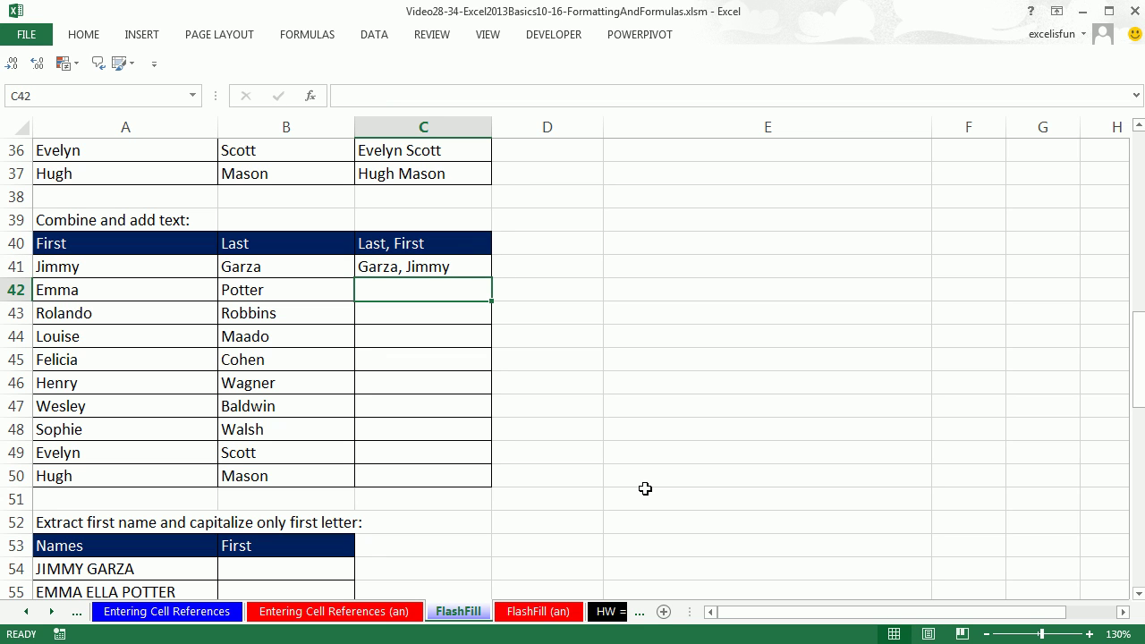
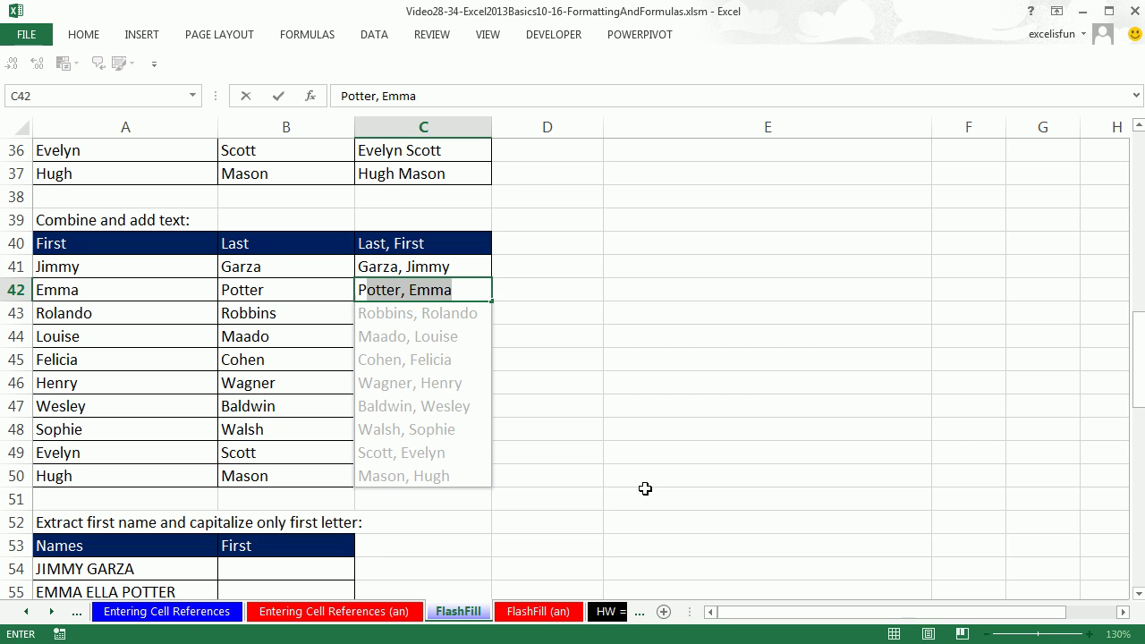
pyautogui.press('Return')
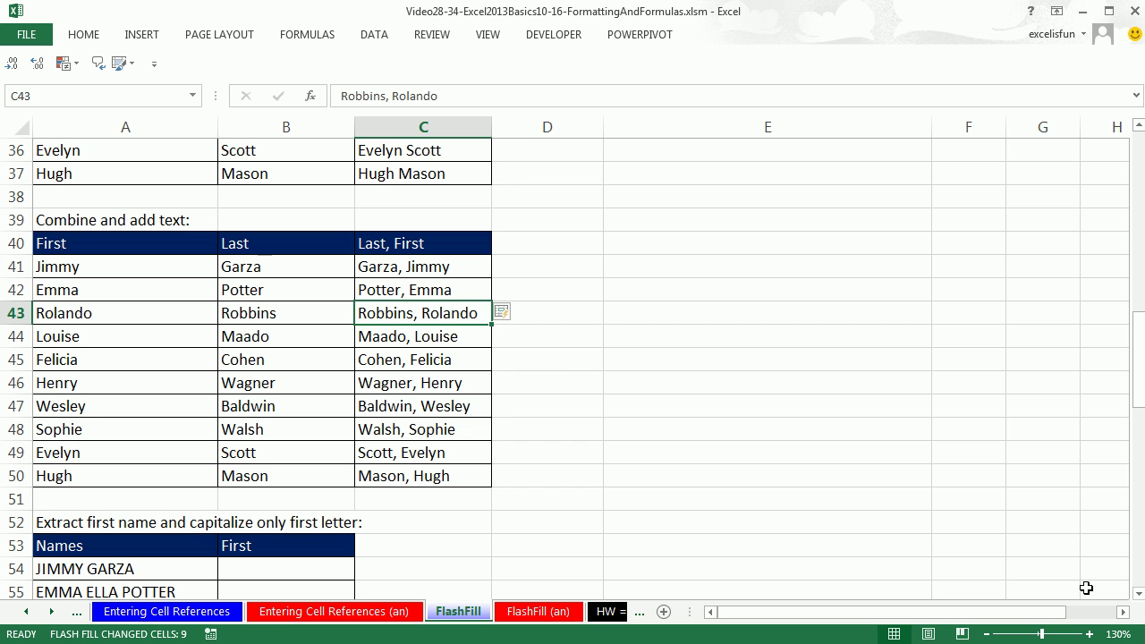
pyautogui.moveTo(1139, 597); pyautogui.dragTo(1139, 597)
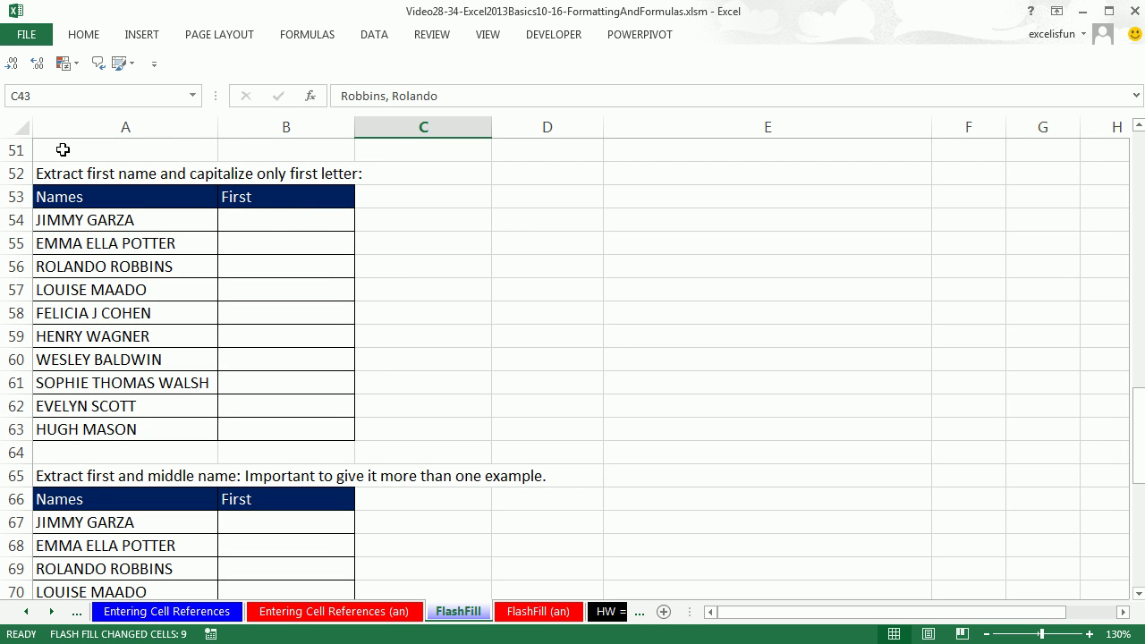
# Step: Type Jimmy and Emma in B54:B55 and accept Flash Fill's capitalized first names through Hugh
pyautogui.click(261, 220)
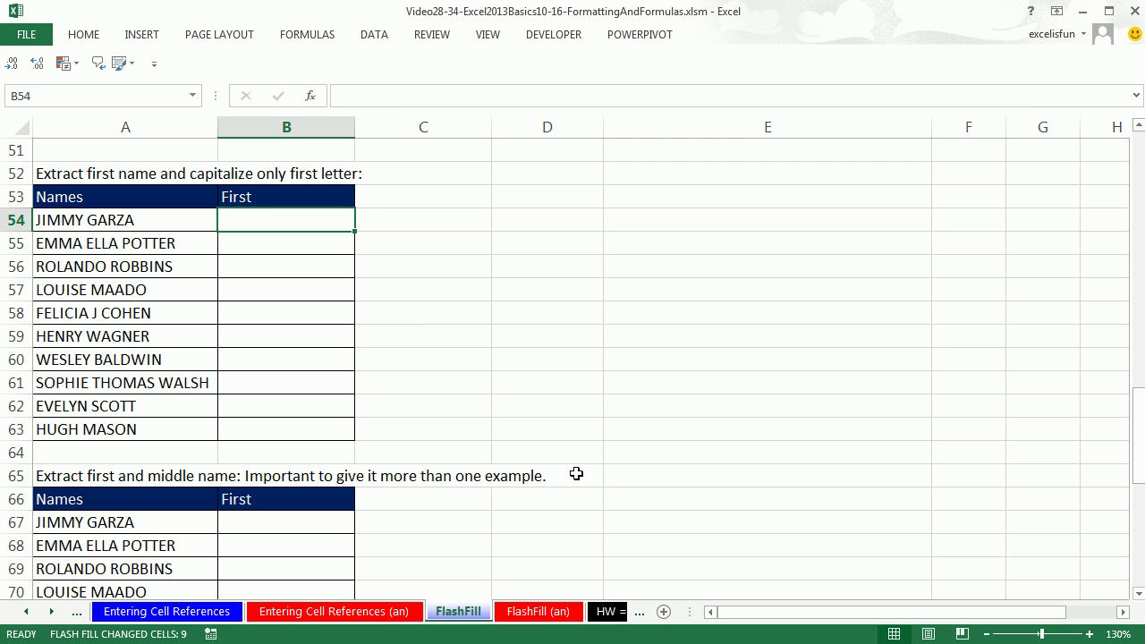
pyautogui.write('Jimmy')
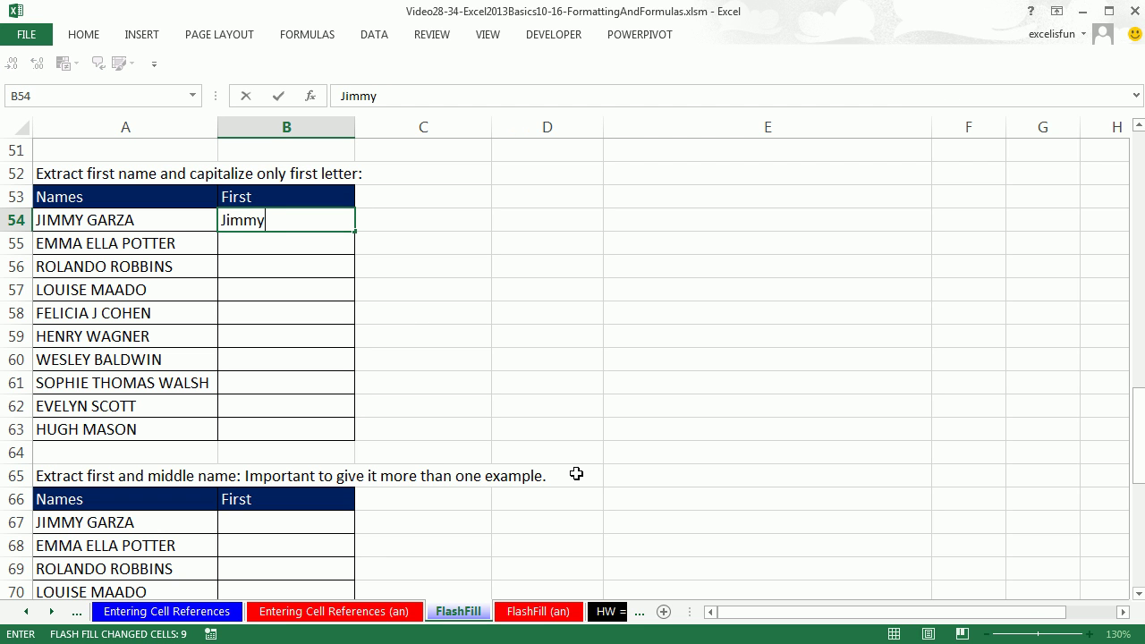
pyautogui.press('Return')
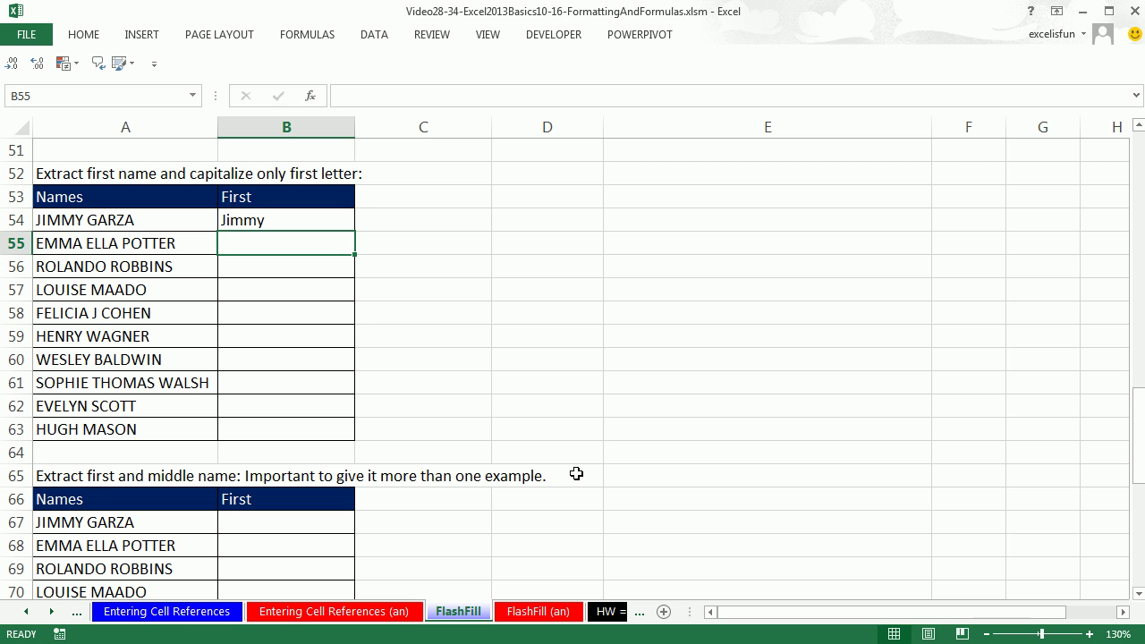
pyautogui.write('Emma')
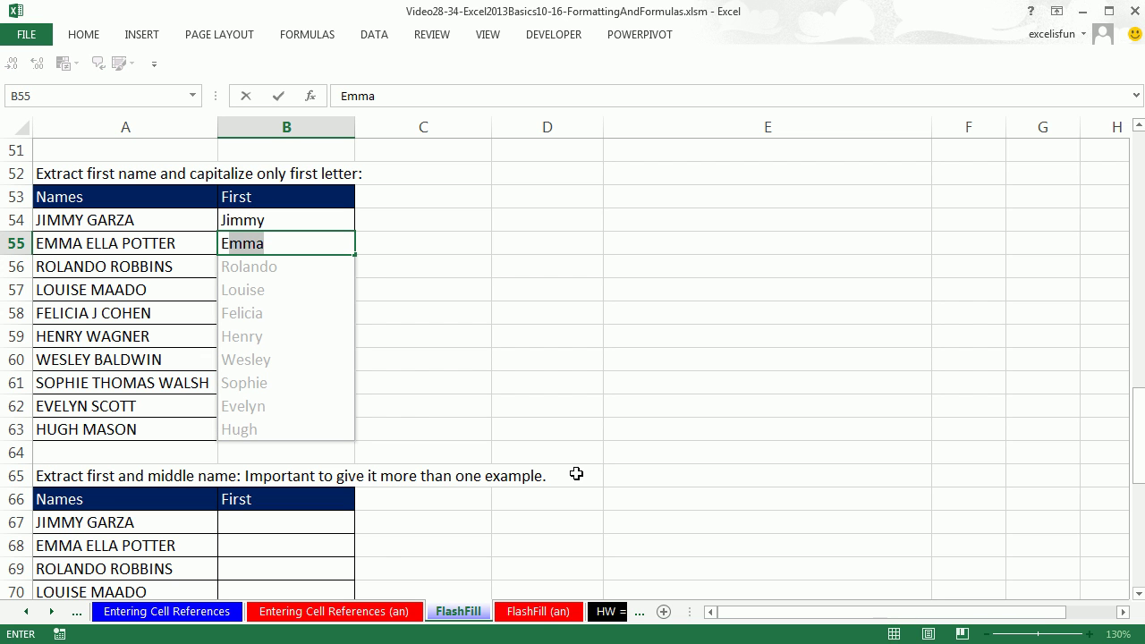
pyautogui.press('Return')
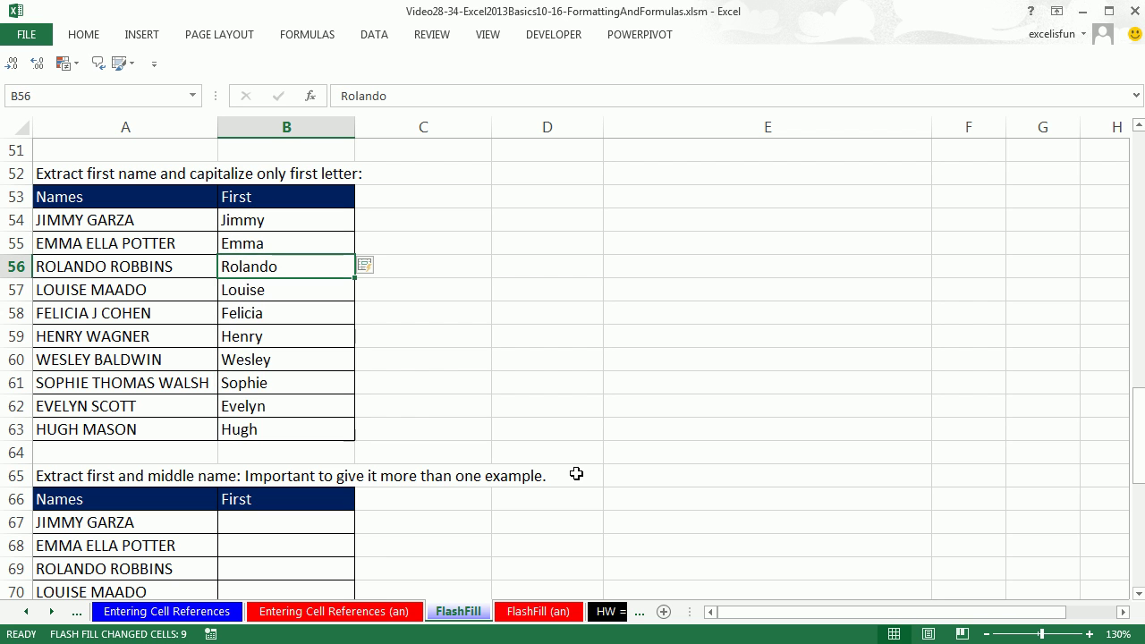
pyautogui.scroll(-4, 518, 388)
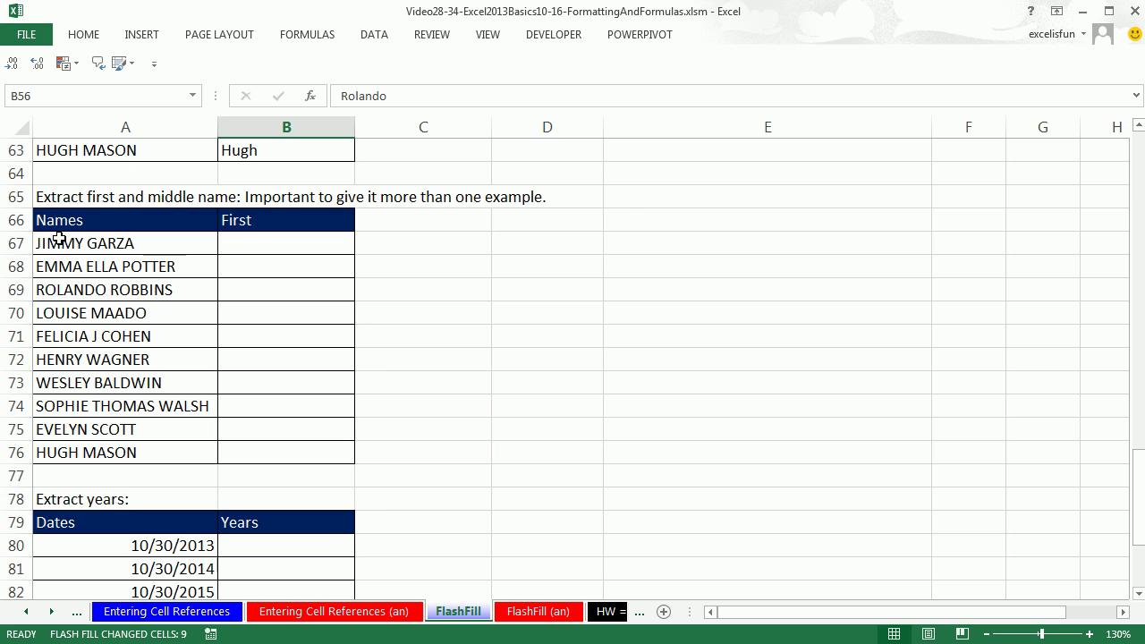
# Step: Give examples Jimmy and Emma Ella in B67:B68, then accept Flash Fill's first-and-middle names
pyautogui.click(250, 244)
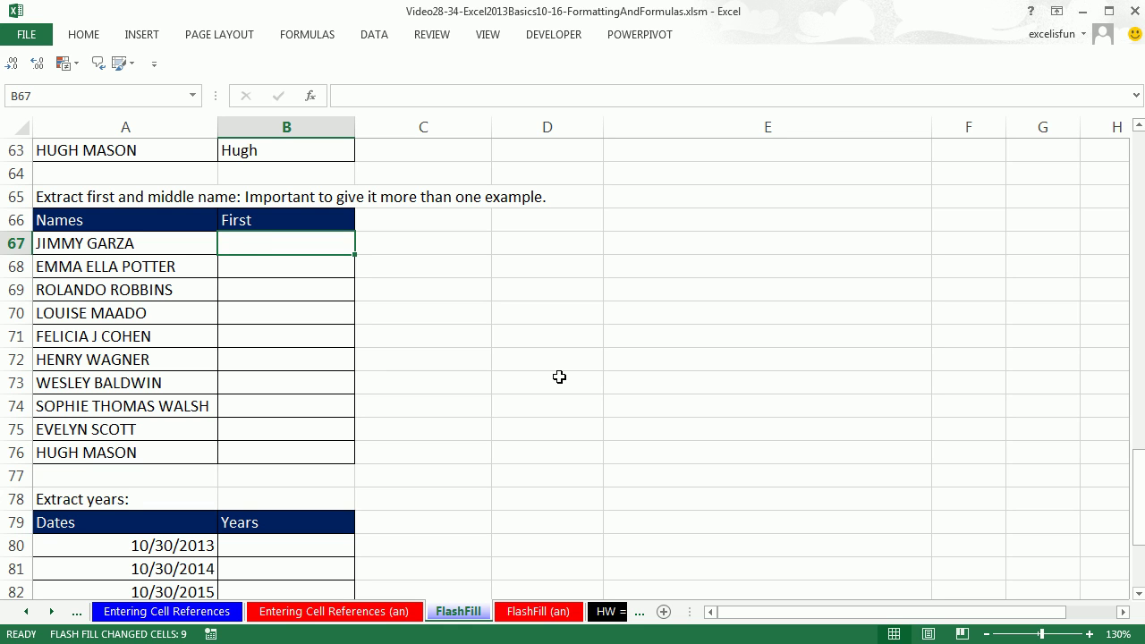
pyautogui.write('Jimmy')
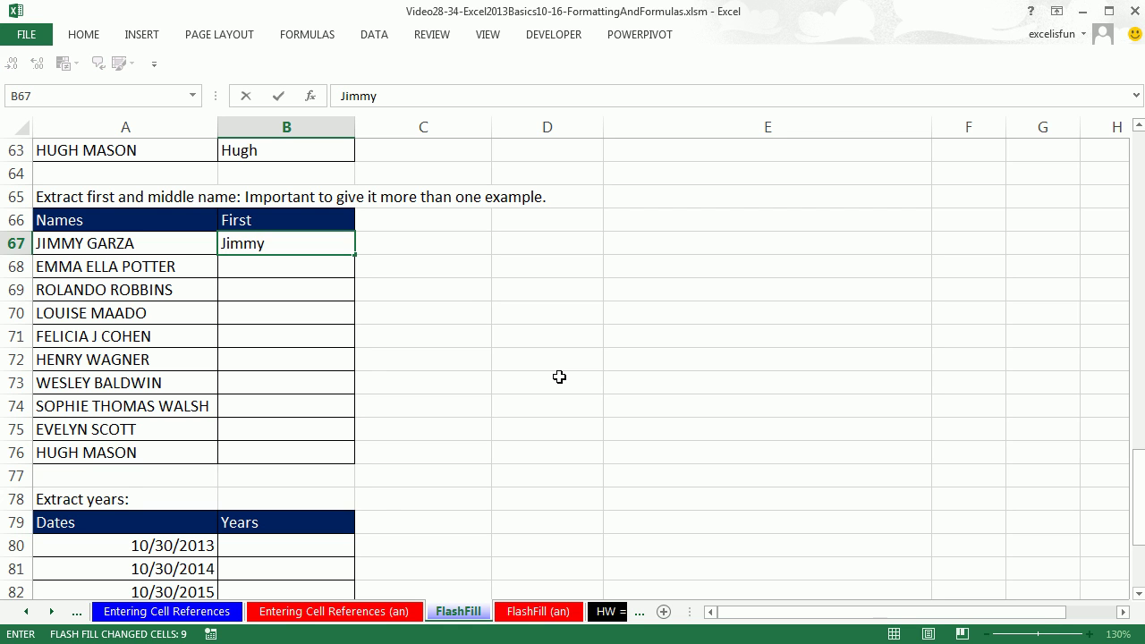
pyautogui.press('Return')
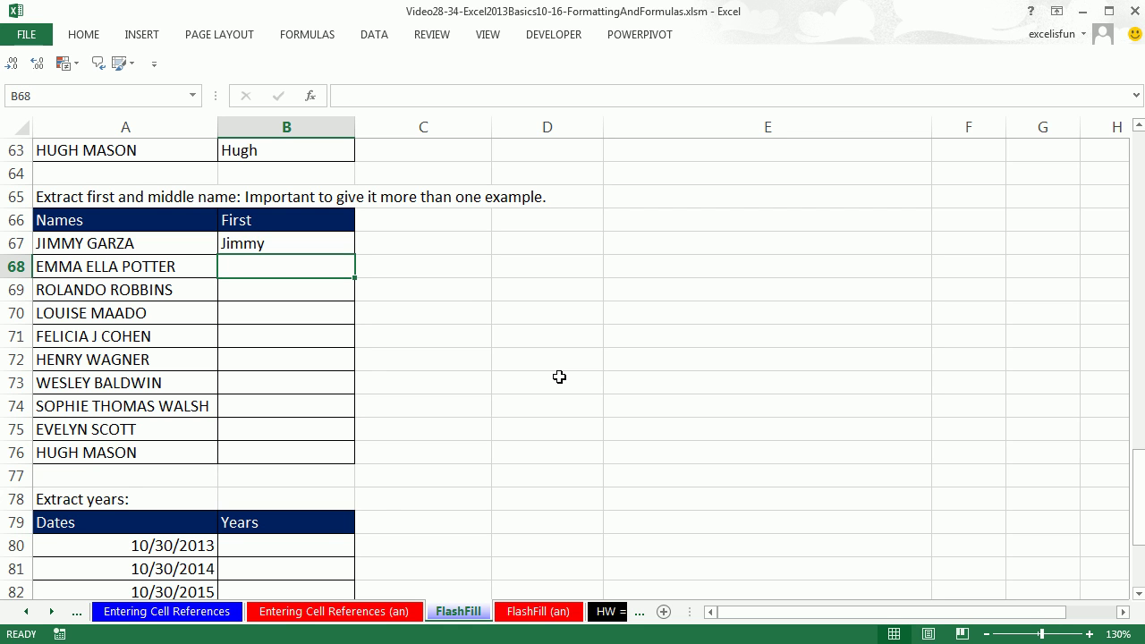
pyautogui.write('Emma')
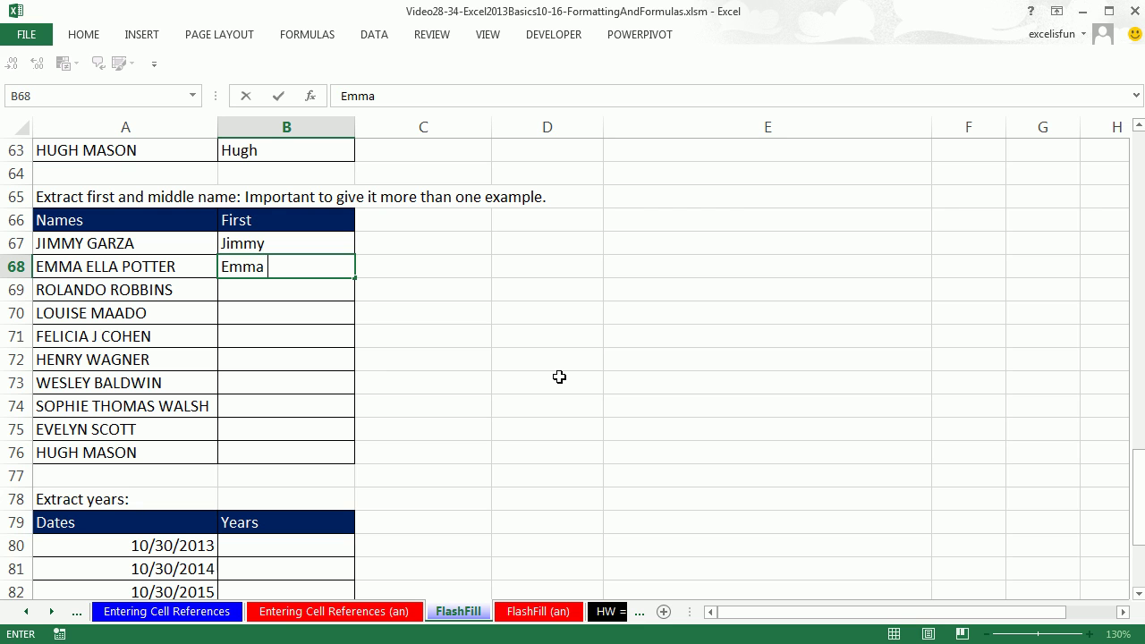
pyautogui.write(' E')
pyautogui.write('lla')
pyautogui.press('Return')
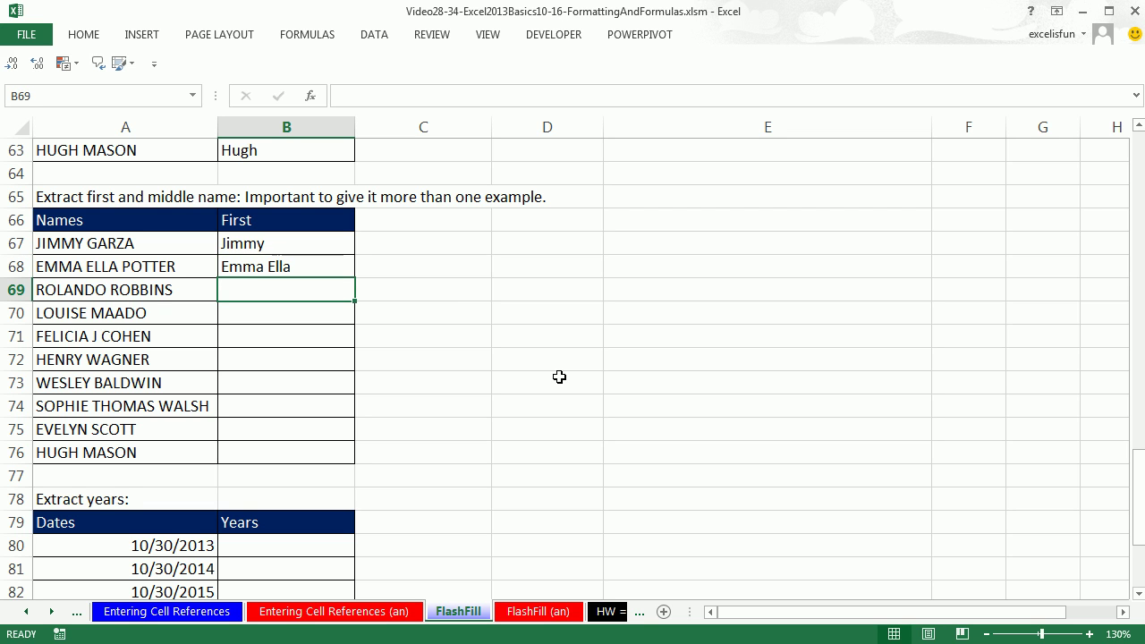
pyautogui.write('Rolando')
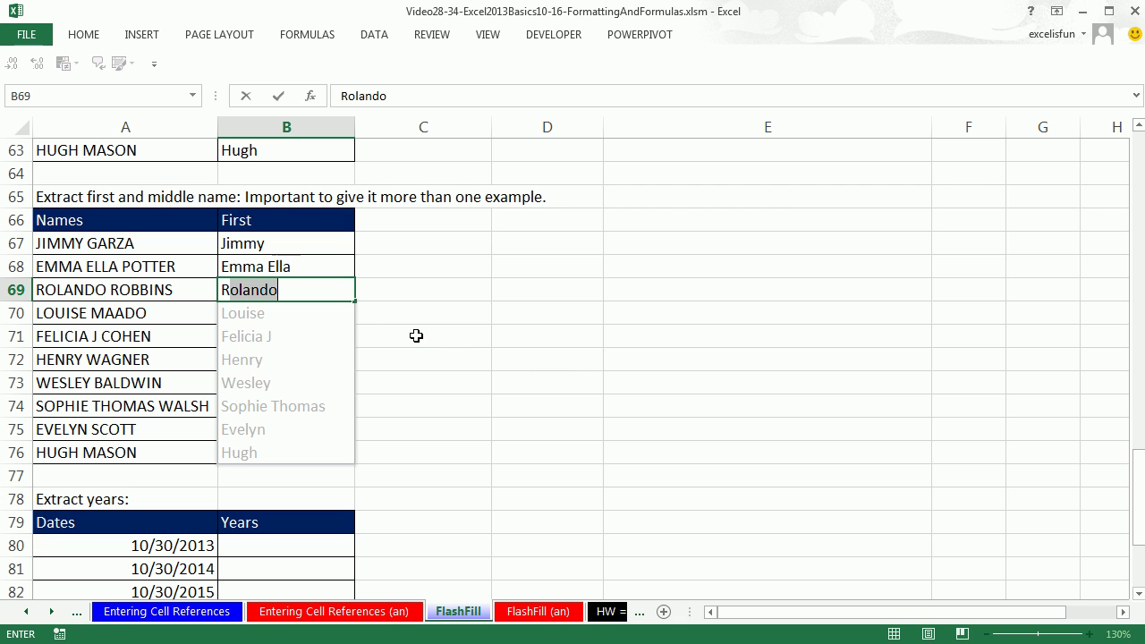
pyautogui.press('Return')
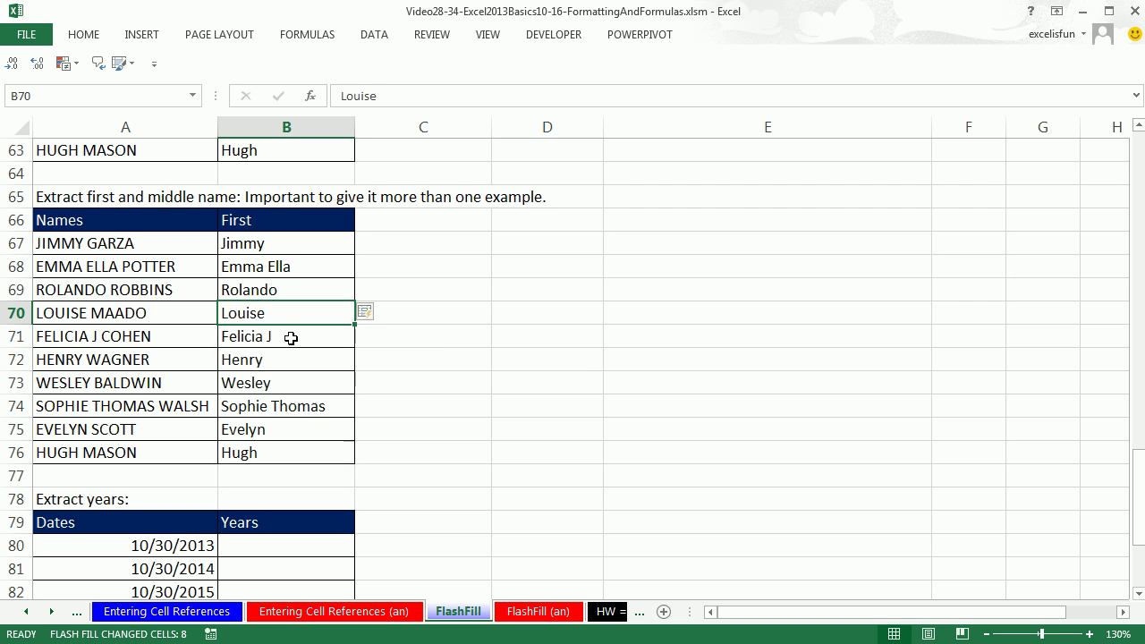
pyautogui.scroll(-2, 308, 362)
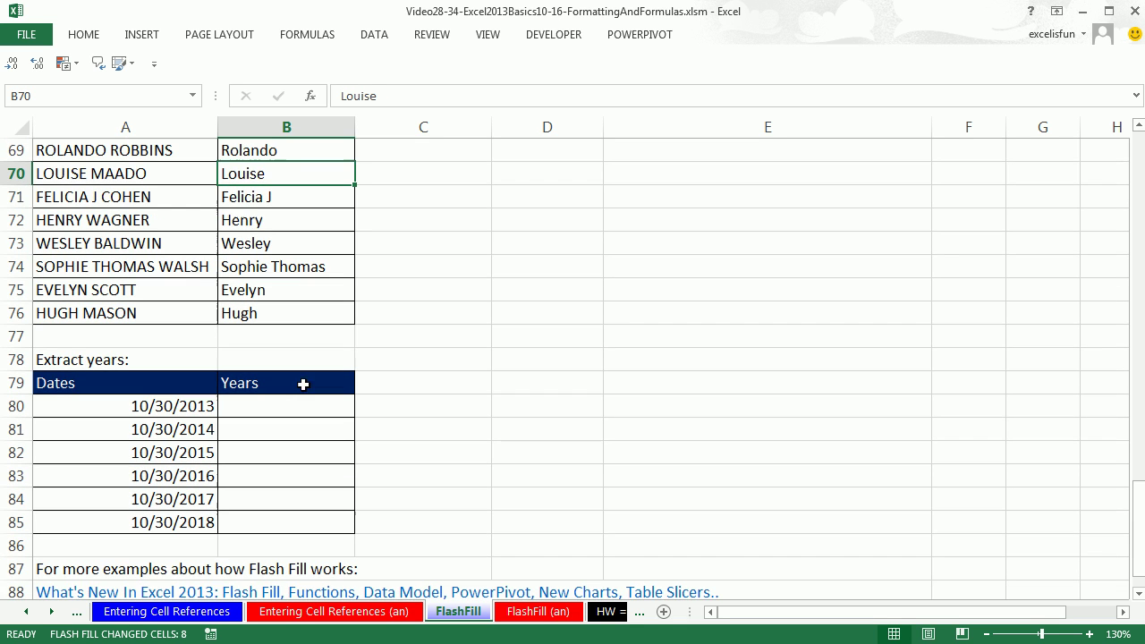
# Step: Enter 2013 in B80 and fill the remaining years with Data > Flash Fill
pyautogui.click(288, 405)
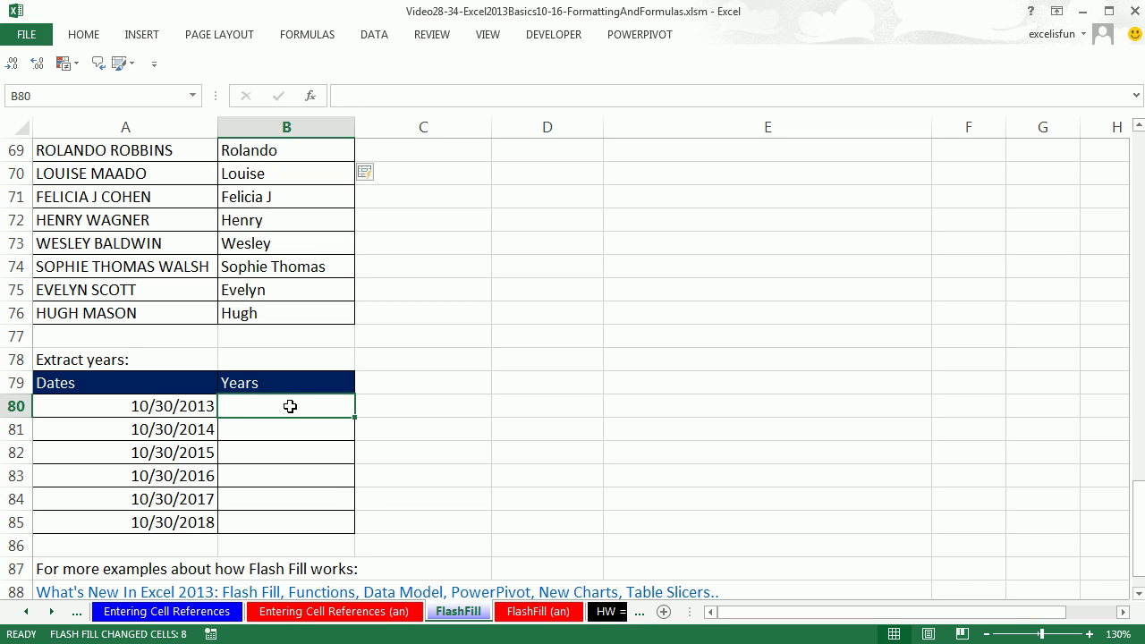
pyautogui.write('2013')
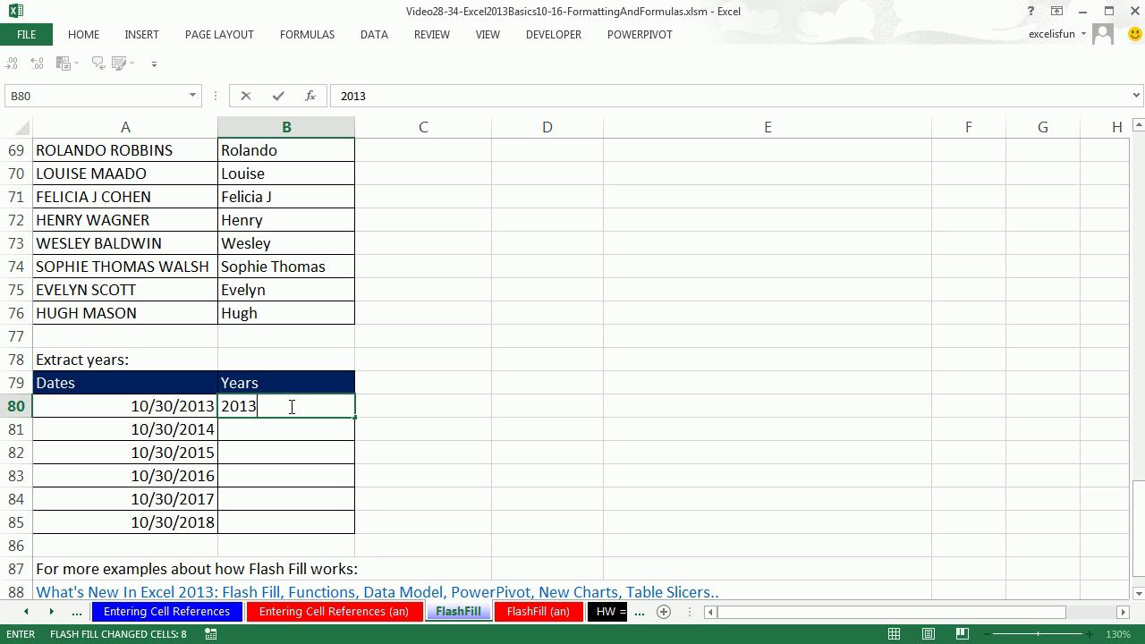
pyautogui.hotkey('ctrl', 'Return')
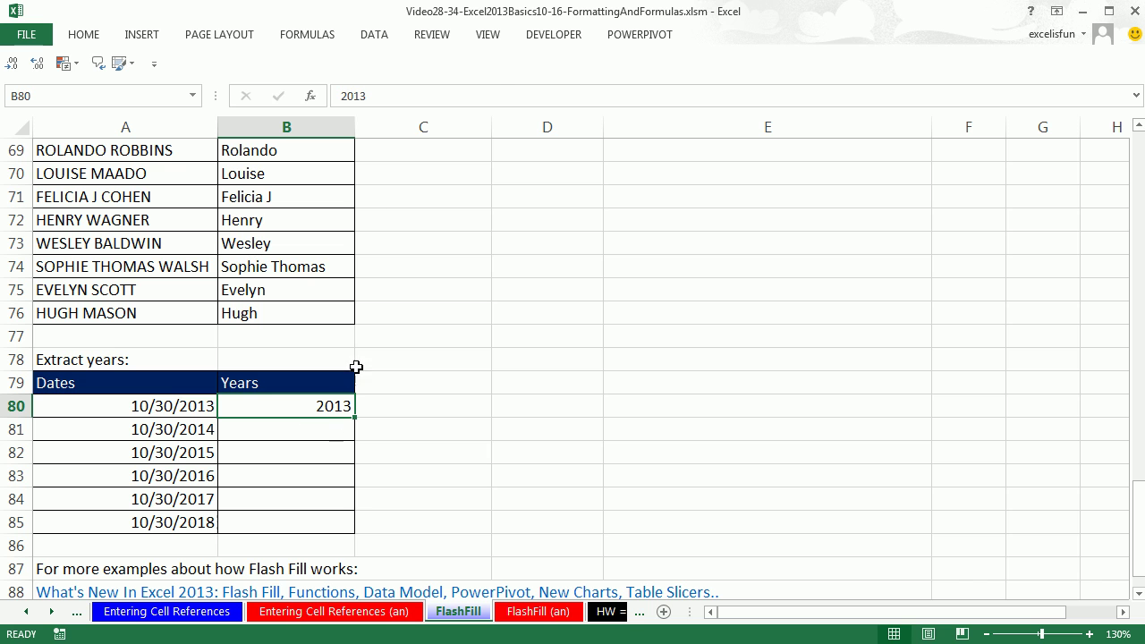
pyautogui.click(374, 43)
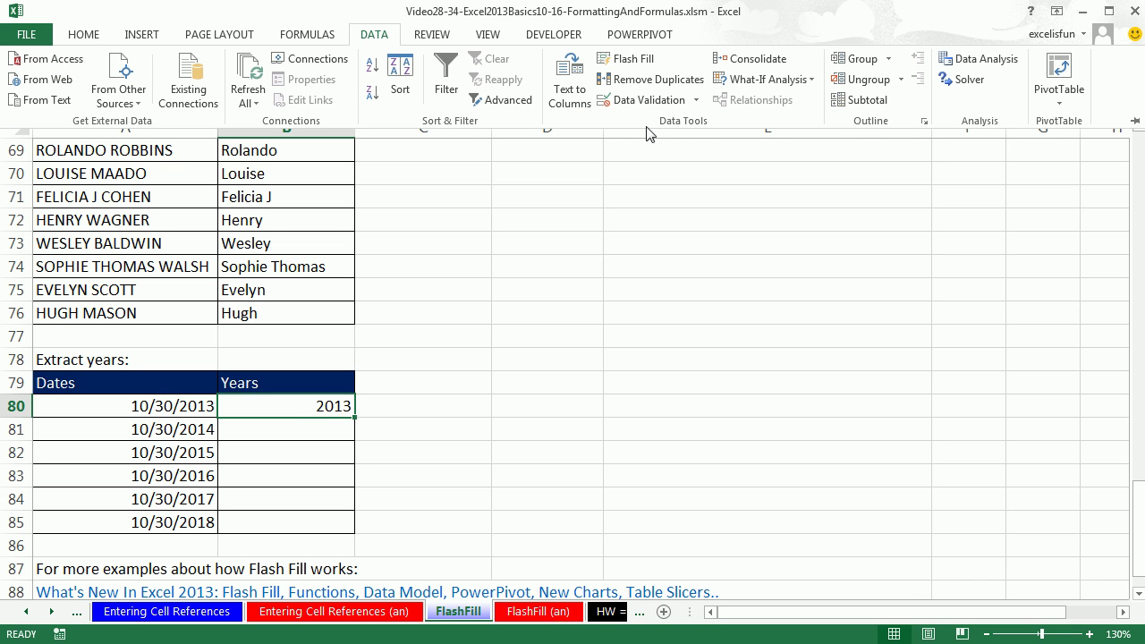
pyautogui.click(629, 59)
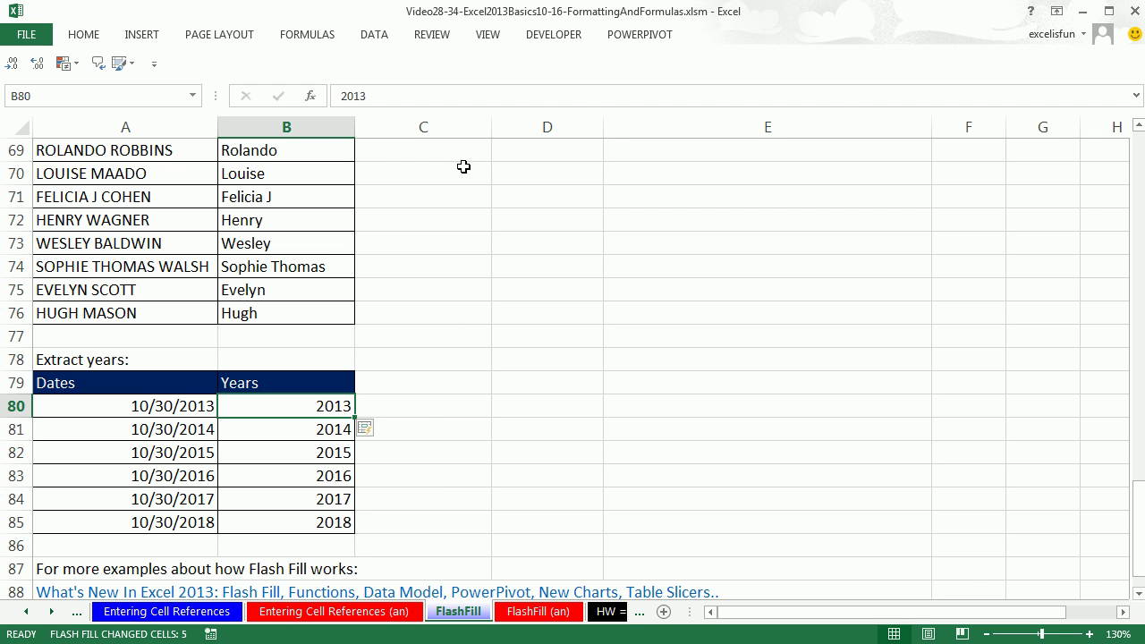
pyautogui.click(376, 38)
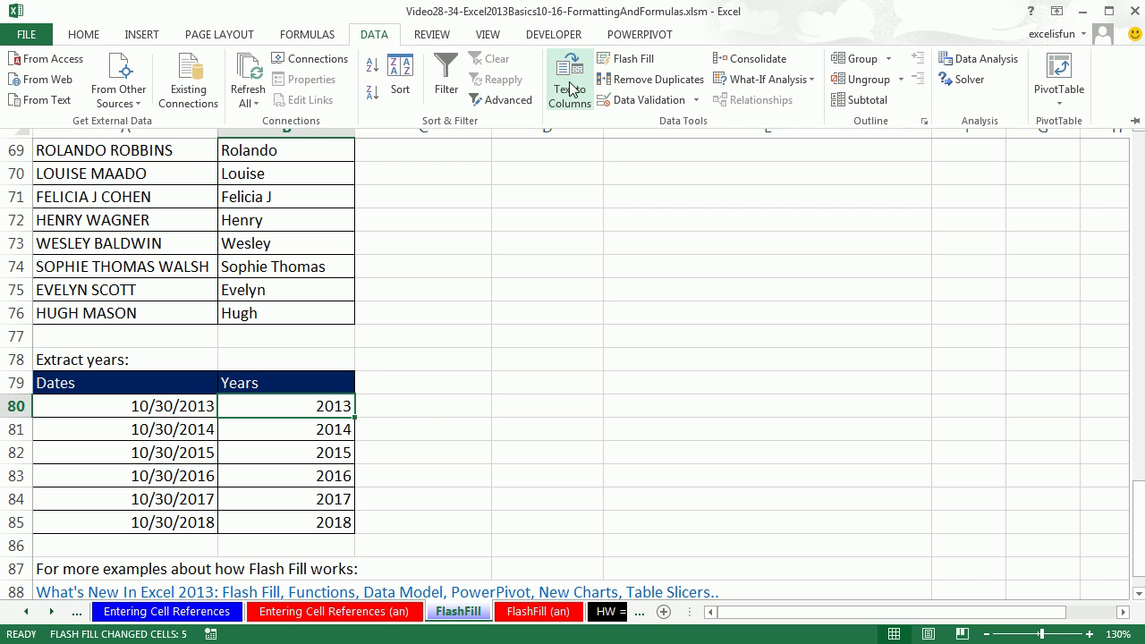
pyautogui.click(624, 70)
# Step: Undo the years, re-enter 2013 in B80 and Flash Fill B81:B85 with Ctrl+E
pyautogui.hotkey('ctrl', 'z')
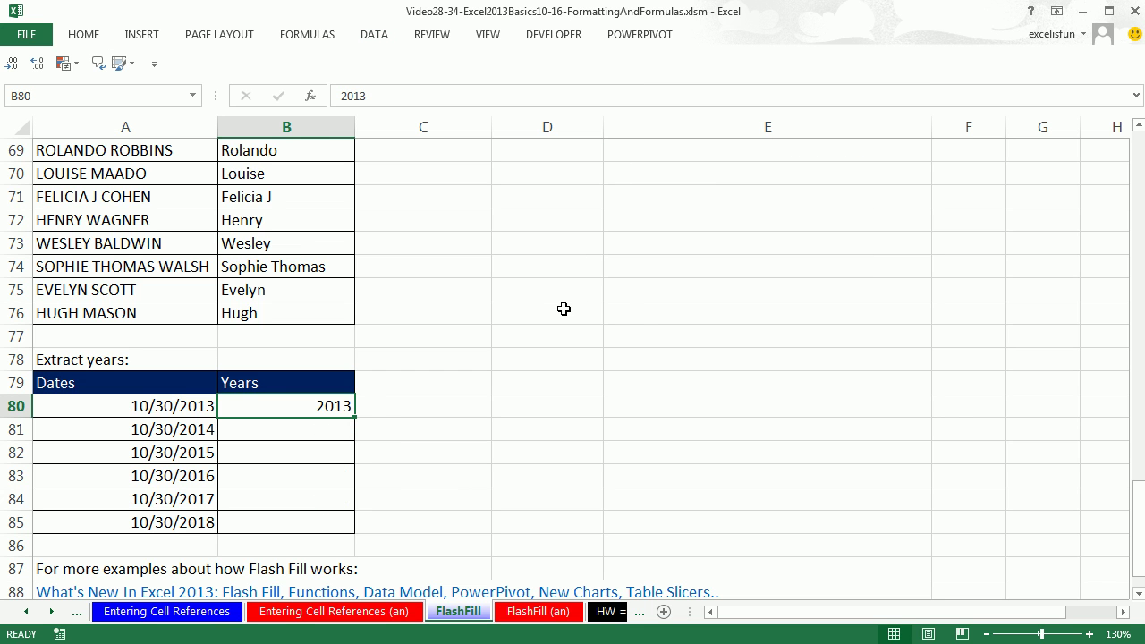
pyautogui.hotkey('ctrl', 'z')
pyautogui.write('2013')
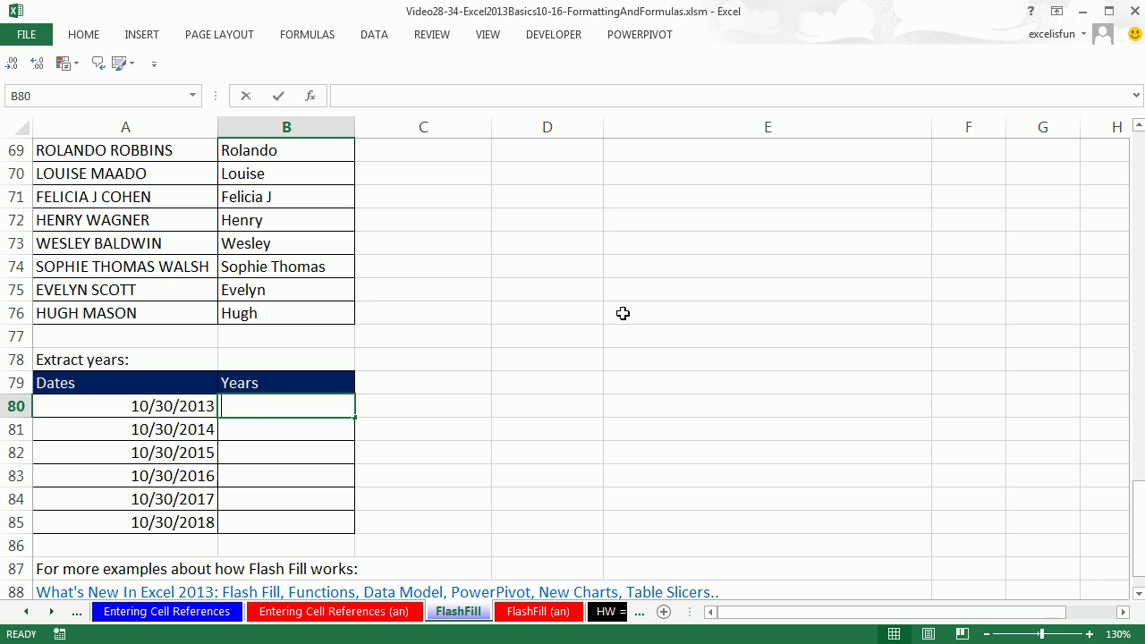
pyautogui.hotkey('ctrl', 'Return')
pyautogui.hotkey('ctrl', 'e')
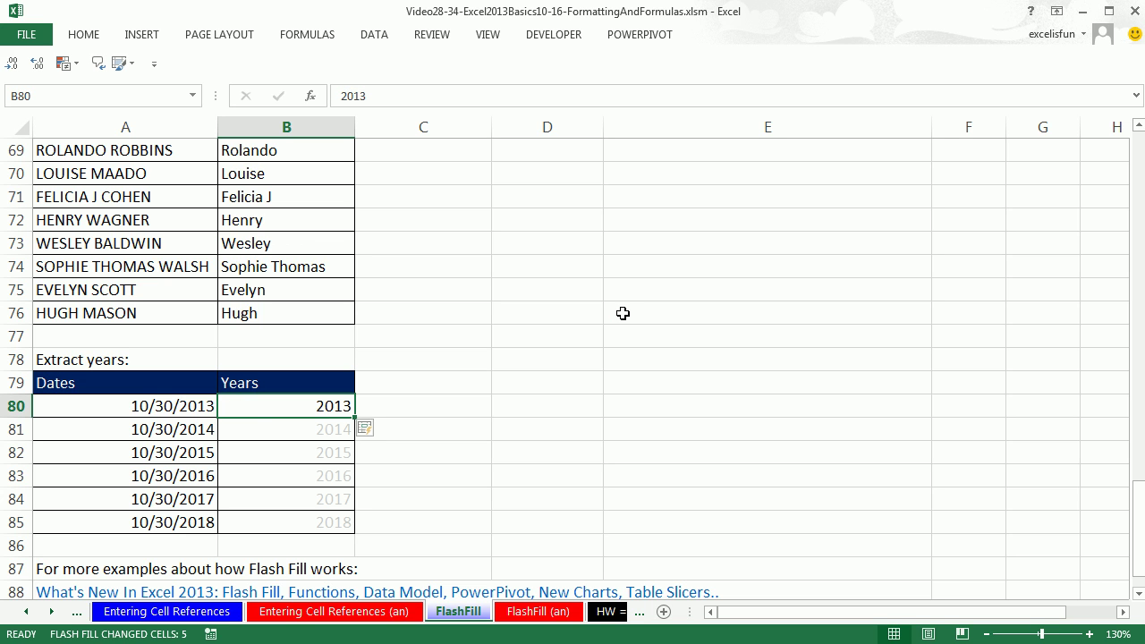